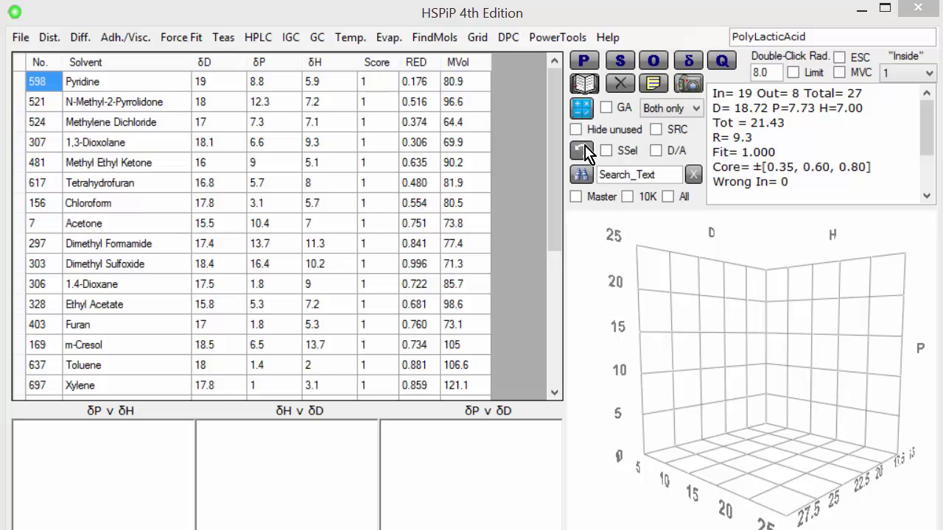
Open the Polymers database window showing DefaultPolymers.pds over the solvent list
{"action": "left_click", "coordinate": [586, 60]}
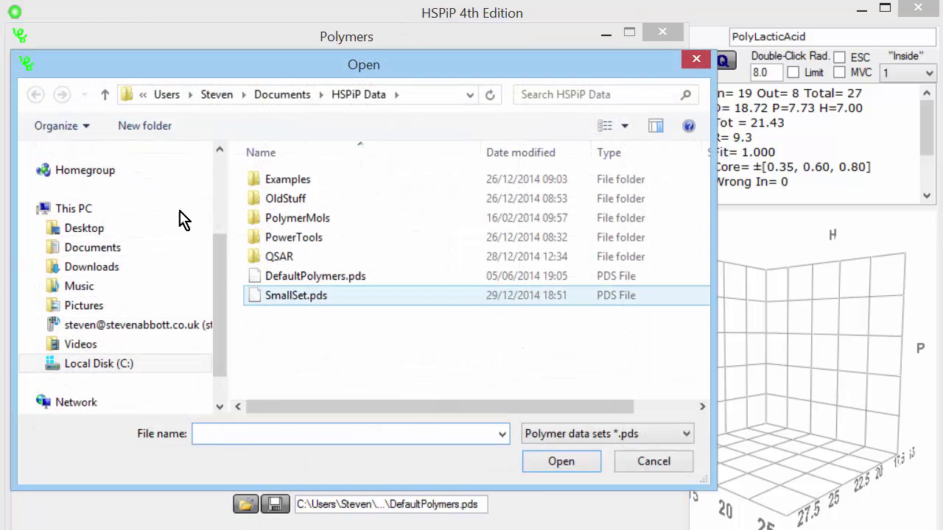
Load SmallSet.pds from the HSPiP Data folder into the Polymers window
{"action": "double_click", "coordinate": [294, 299]}
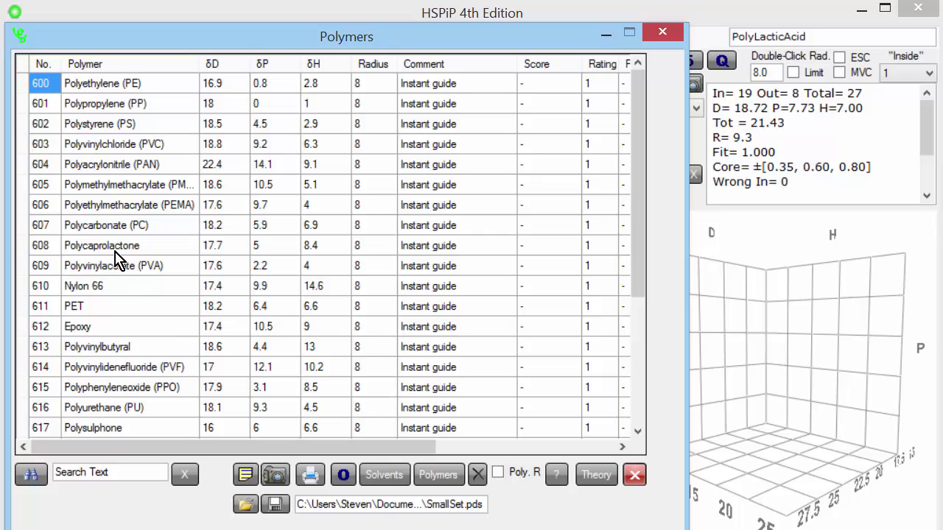
Set row 605 Polymethylmethacrylate (PMMA) as target, ranking all polymers by score against it
{"action": "double_click", "coordinate": [122, 185]}
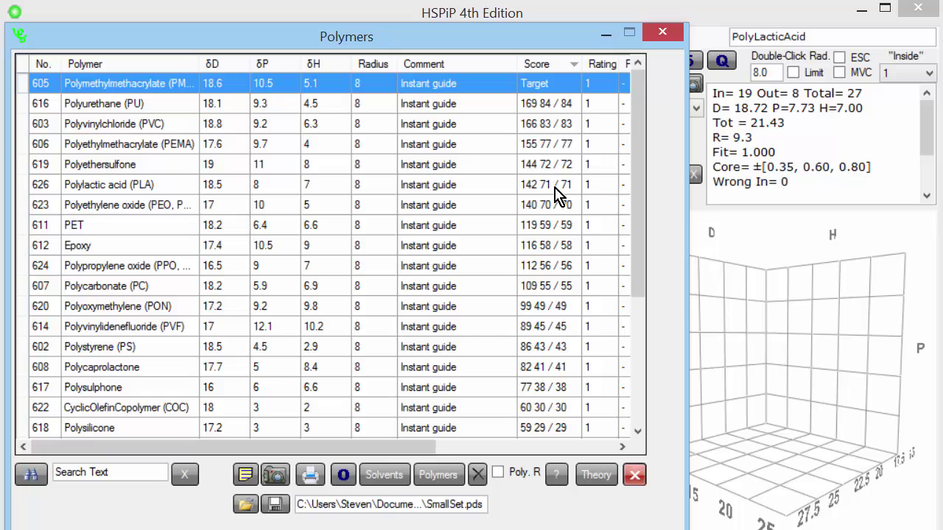
{"action": "left_click_drag", "start_coordinate": [632, 257], "coordinate": [616, 372]}
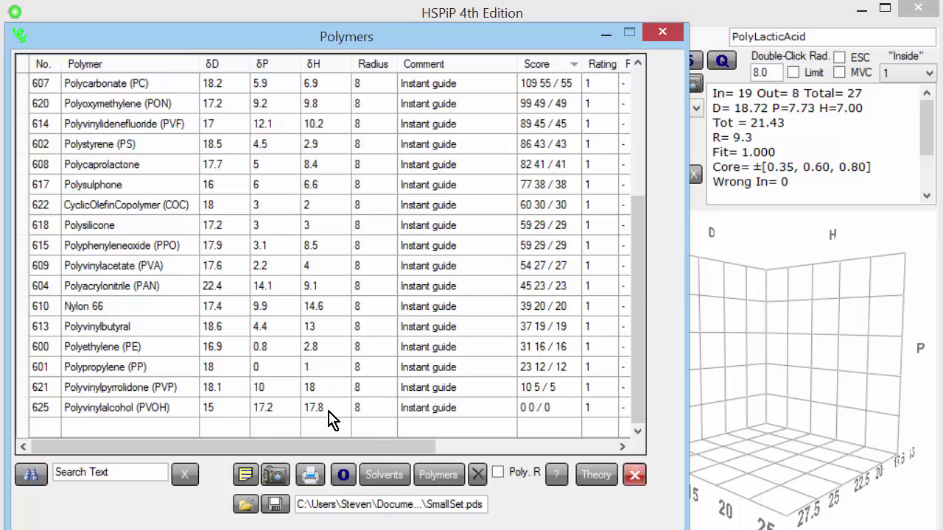
{"action": "left_click_drag", "start_coordinate": [641, 287], "coordinate": [542, 152]}
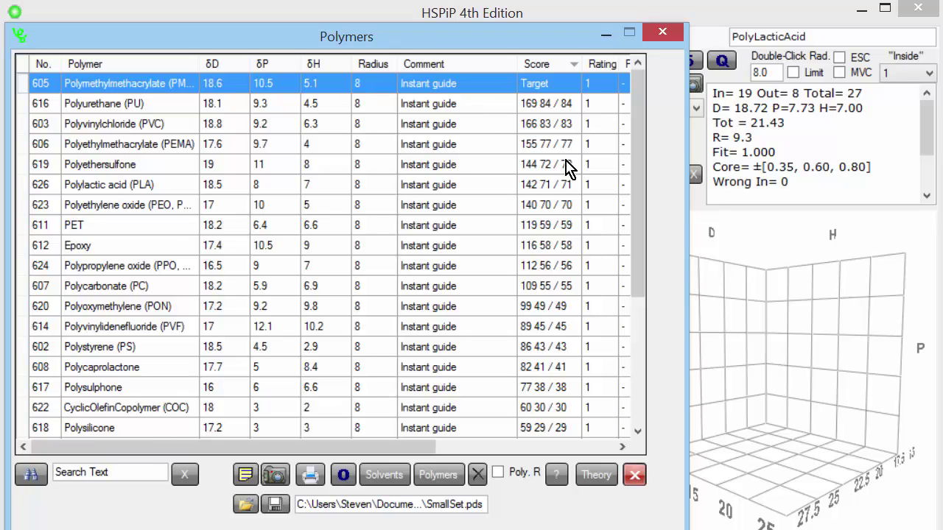
{"action": "left_click_drag", "start_coordinate": [642, 210], "coordinate": [383, 363]}
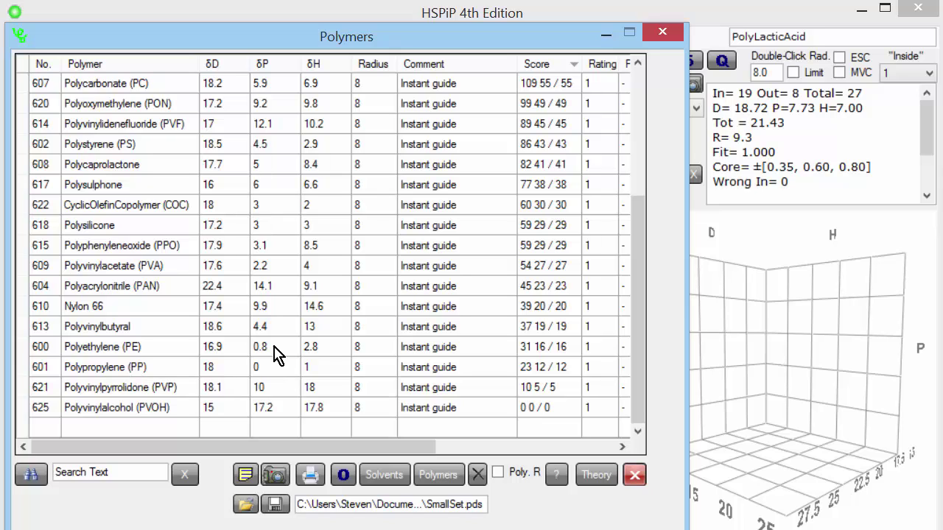
{"action": "left_click_drag", "start_coordinate": [639, 313], "coordinate": [649, 168]}
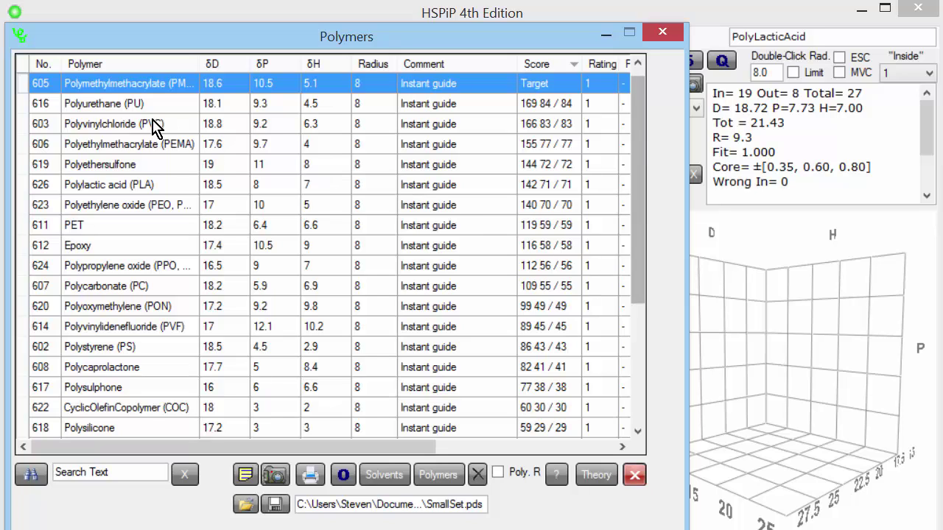
Plot Polycarbonate and Polyvinylbutyral as 3D spheres, with their junction at 18.4, 5.2, 10.0
{"action": "left_click", "coordinate": [43, 64]}
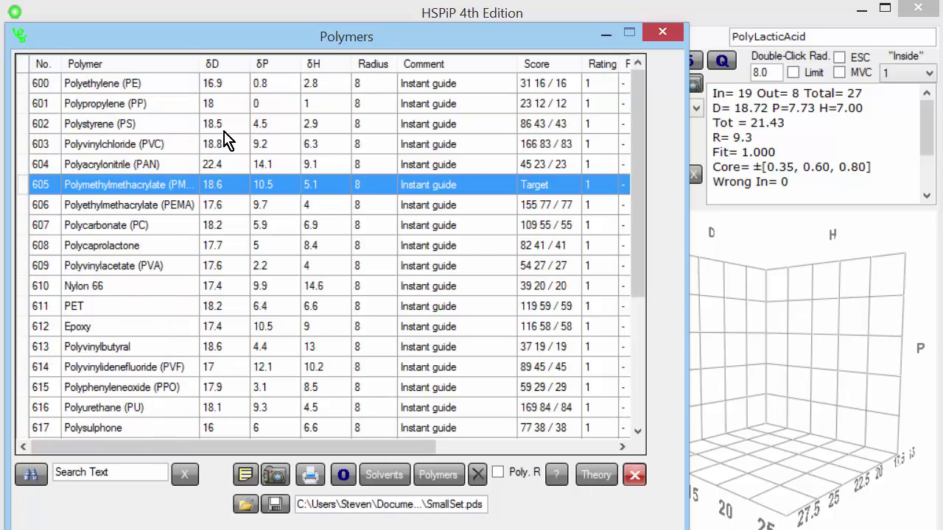
{"action": "left_click", "coordinate": [23, 225]}
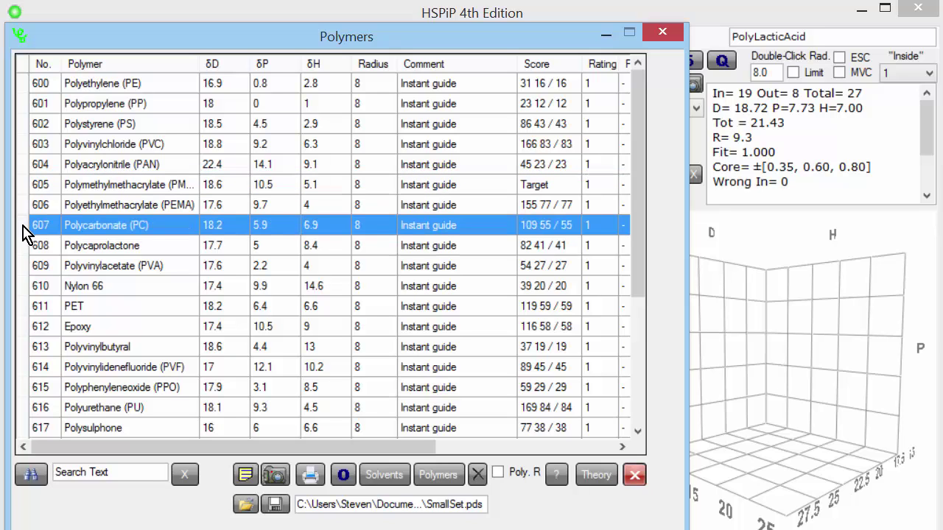
{"action": "left_click", "coordinate": [23, 347], "text": "ctrl"}
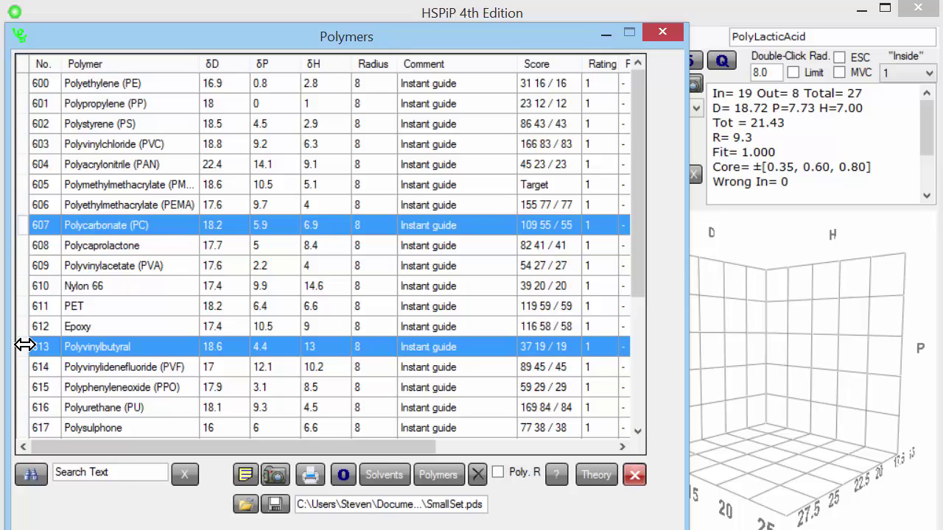
{"action": "left_click", "coordinate": [389, 486]}
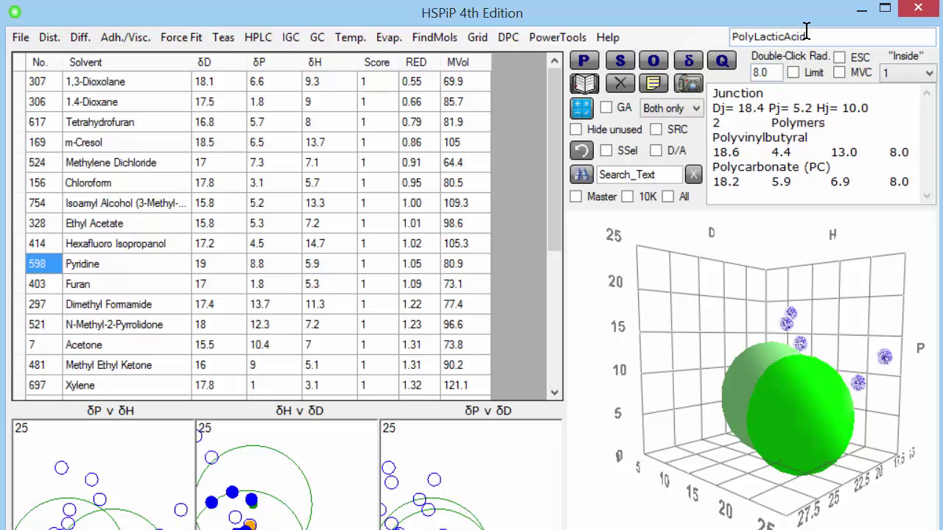
Rotate the 3D plot to view both radius-8.0 wireframe spheres and their junction solvents
{"action": "mouse_move", "coordinate": [779, 428]}
{"action": "mouse_move", "coordinate": [644, 519]}
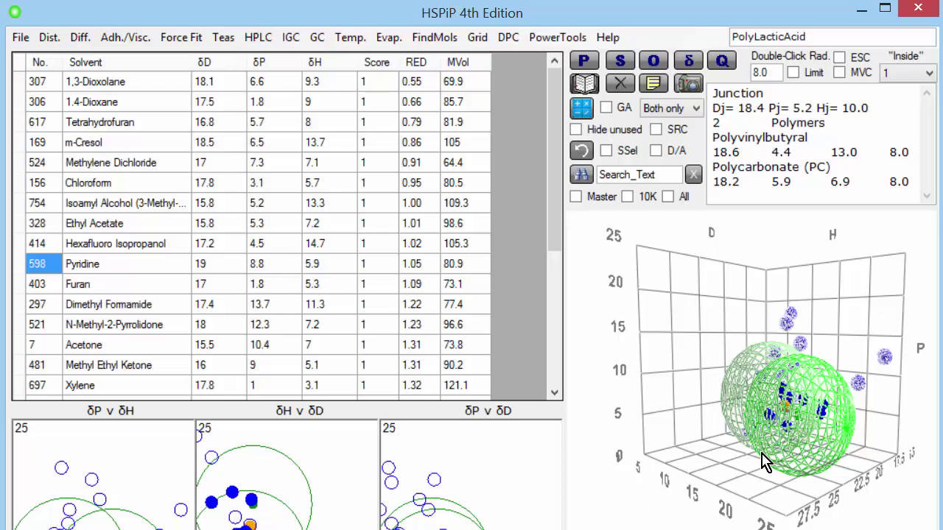
{"action": "left_click_drag", "start_coordinate": [766, 495], "coordinate": [800, 414]}
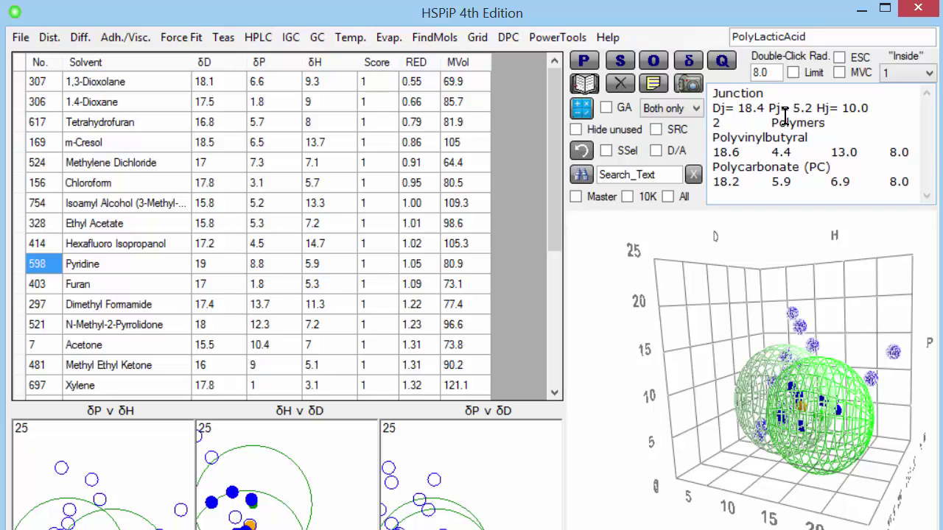
Identify a solvent point, turn the plot slightly, and read out the spheres' junction point
{"action": "left_click", "coordinate": [804, 436]}
{"action": "left_click_drag", "start_coordinate": [582, 321], "coordinate": [818, 424]}
{"action": "left_click", "coordinate": [817, 413]}
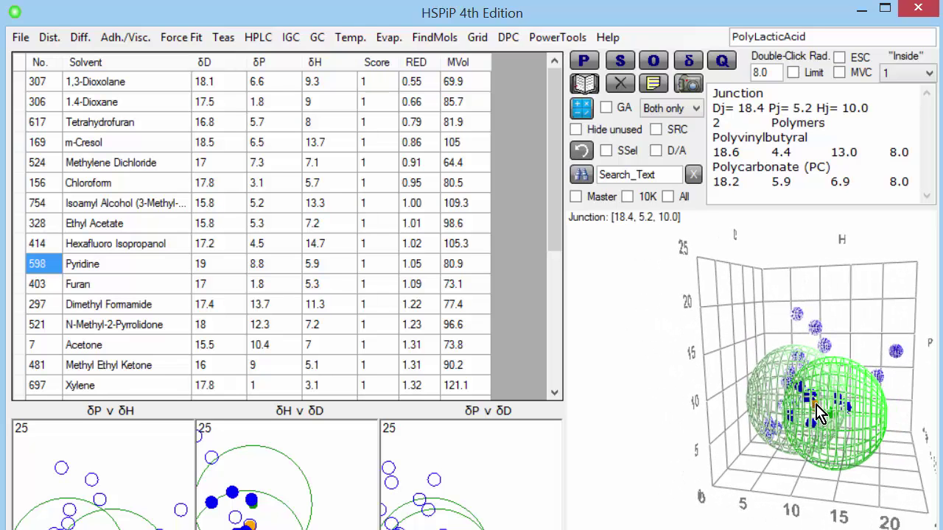
Toggle the Hexafluoro Isopropanol point's read-out on and off in the 3D plot
{"action": "left_click", "coordinate": [838, 421]}
{"action": "left_click", "coordinate": [843, 416]}
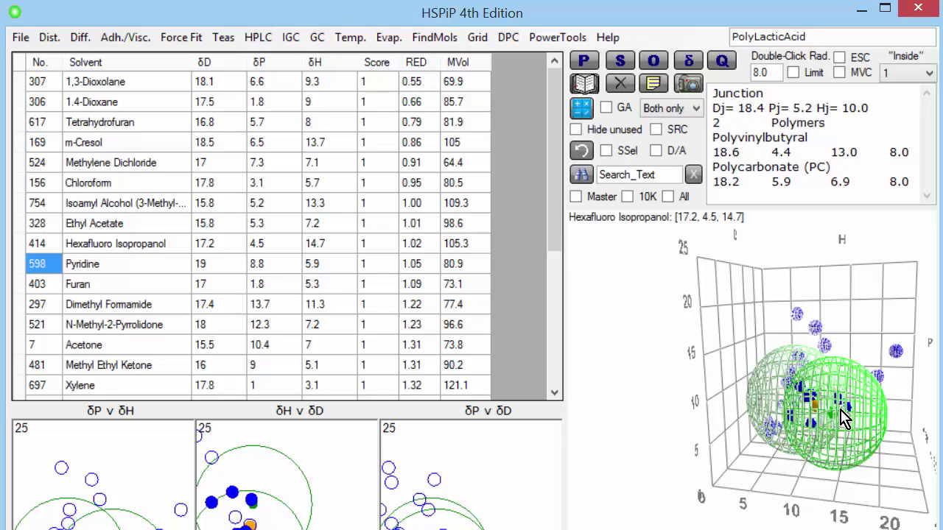
{"action": "left_click", "coordinate": [840, 422]}
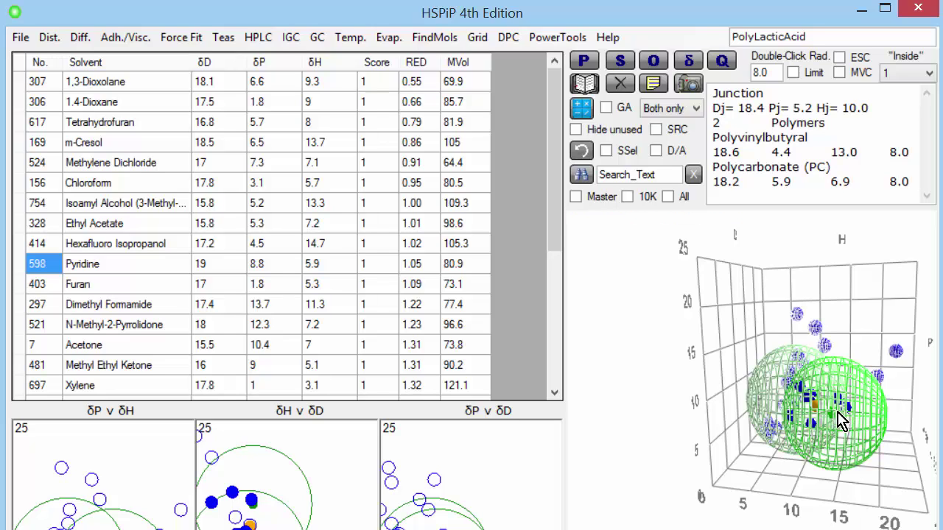
{"action": "left_click", "coordinate": [850, 414]}
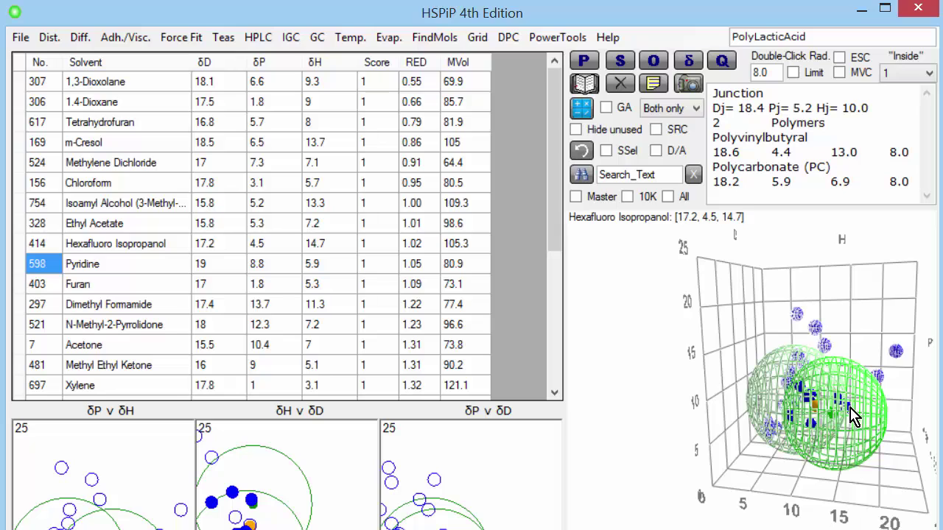
{"action": "left_click", "coordinate": [840, 422]}
{"action": "left_click", "coordinate": [851, 414]}
Rotate the sphere plot to a new viewing angle
{"action": "left_click_drag", "start_coordinate": [785, 401], "coordinate": [585, 312]}
{"action": "mouse_move", "coordinate": [788, 412]}
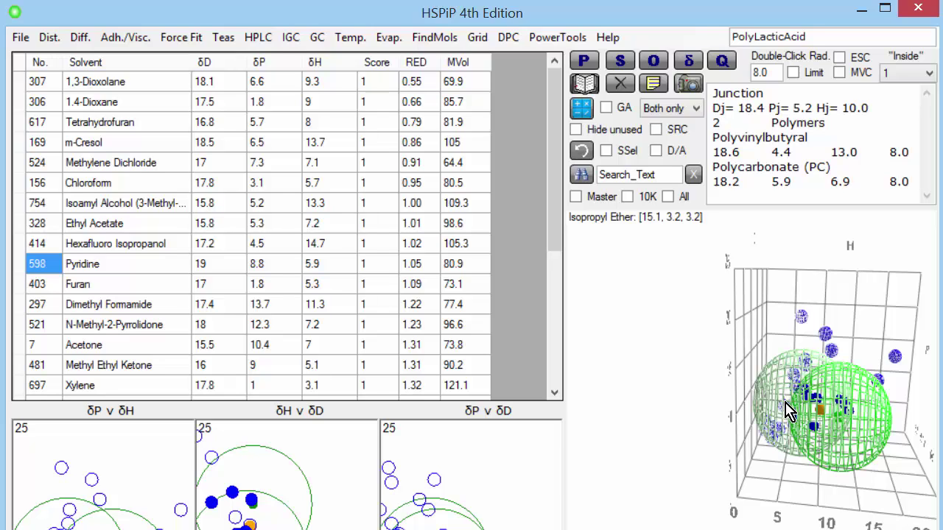
{"action": "mouse_move", "coordinate": [847, 415]}
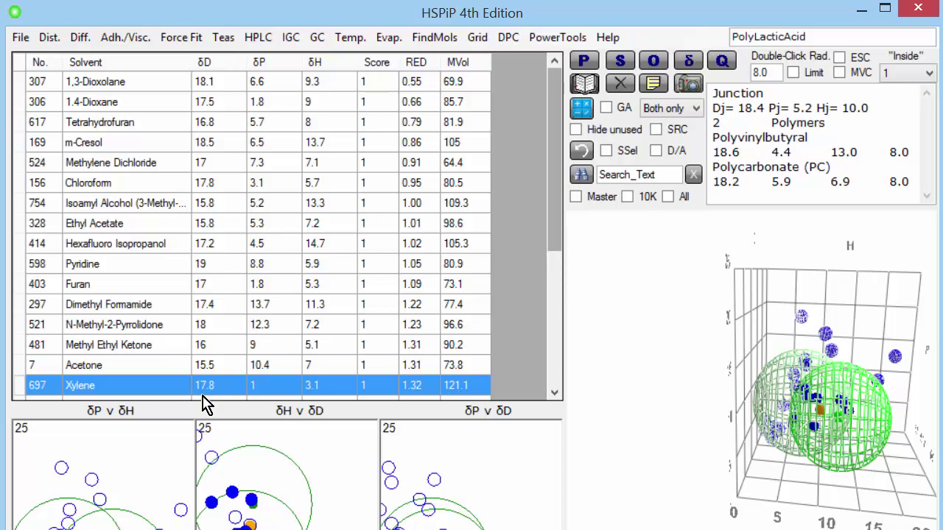
Rank all polymers by Xylene score, then go back to the junction-ranked solvent list
{"action": "left_click_drag", "start_coordinate": [558, 248], "coordinate": [558, 285]}
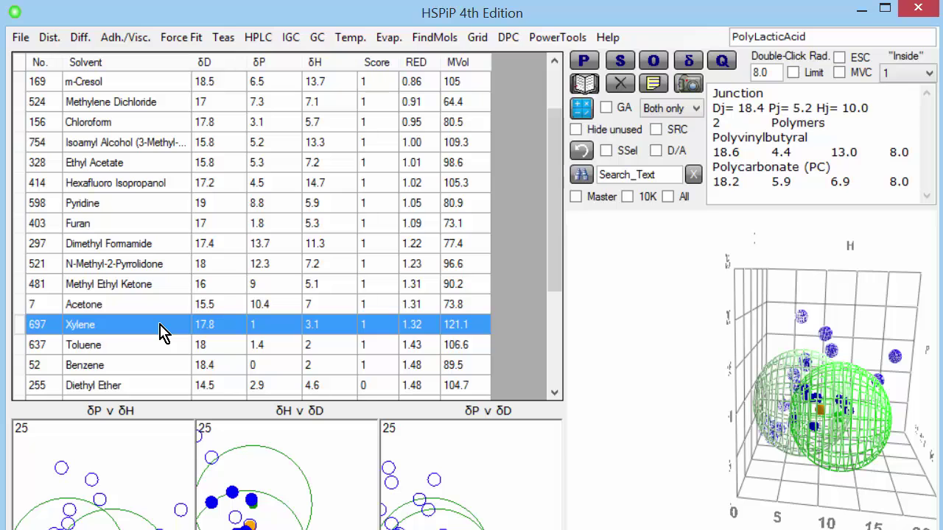
{"action": "key", "text": "alt+Tab"}
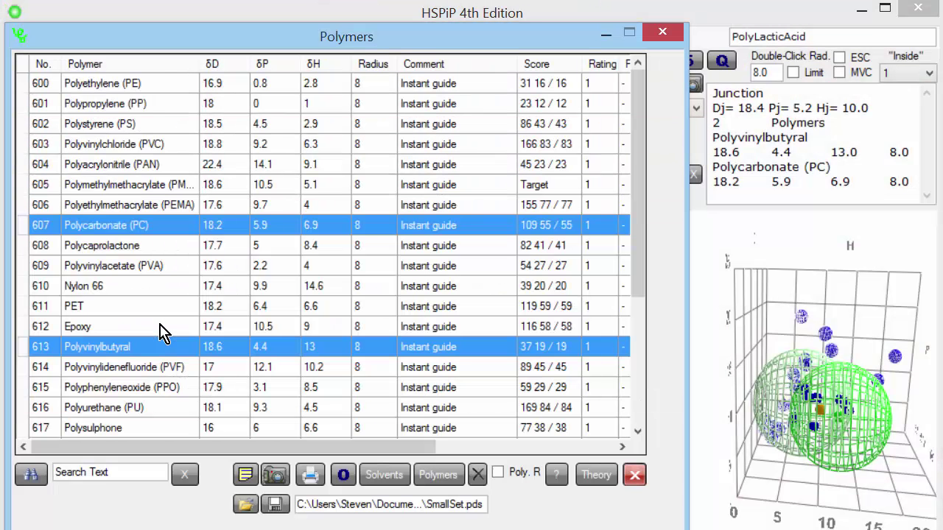
{"action": "left_click", "coordinate": [439, 477]}
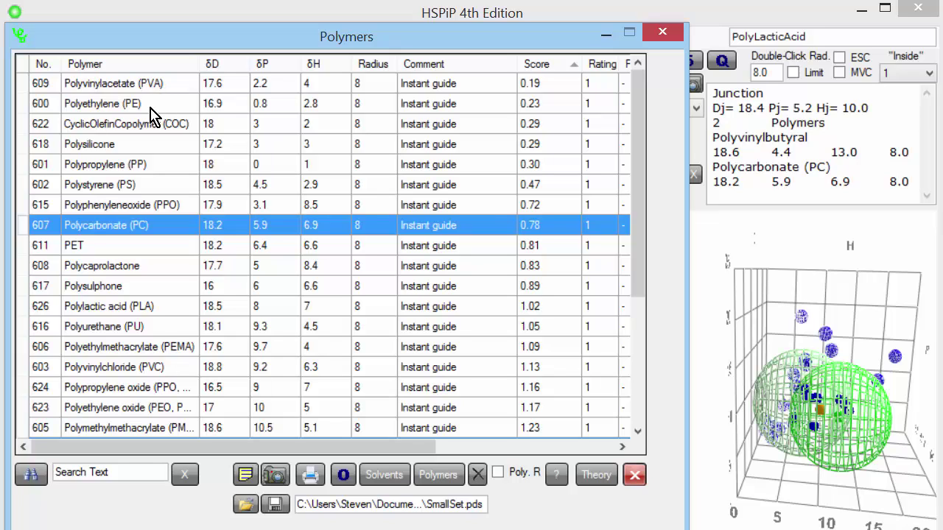
{"action": "left_click_drag", "start_coordinate": [640, 231], "coordinate": [623, 370]}
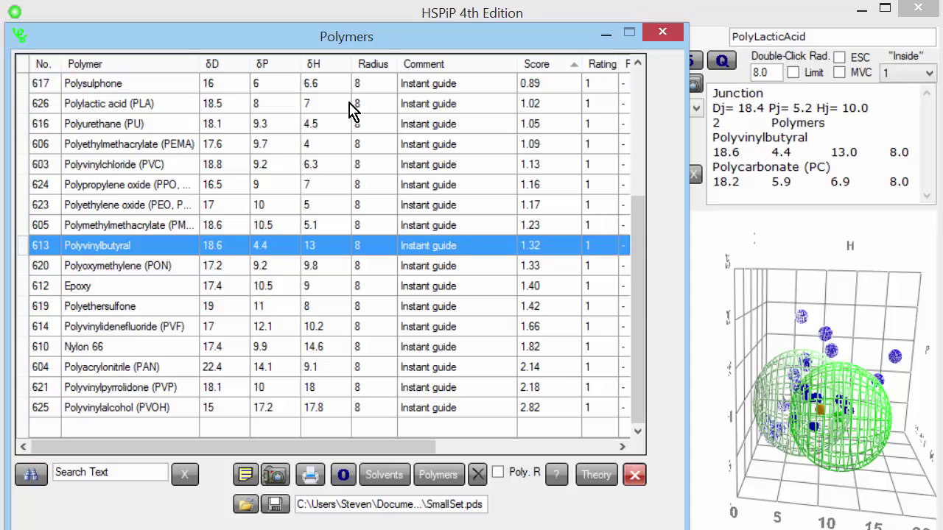
{"action": "left_click", "coordinate": [534, 15]}
{"action": "left_click_drag", "start_coordinate": [553, 286], "coordinate": [549, 328]}
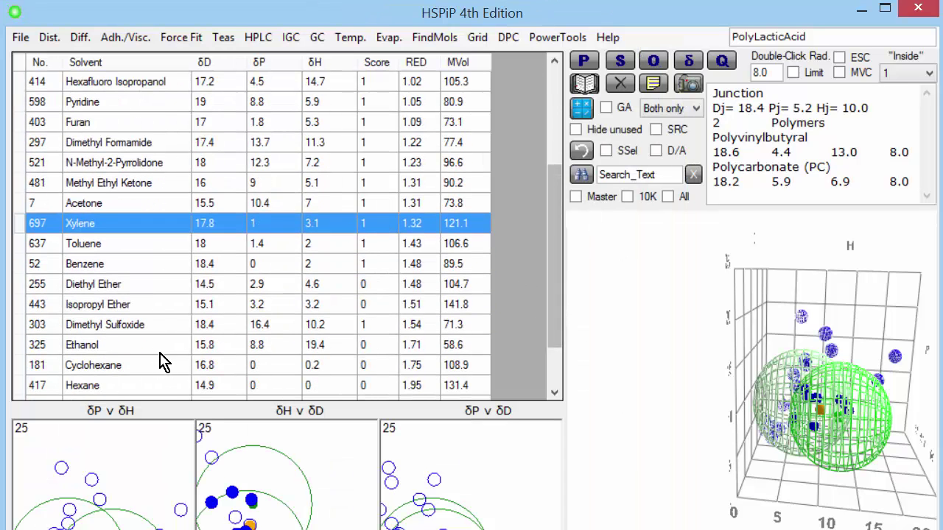
Rescore polymers for Ethanol, ranking from Polyvinylpyrrolidone 0.62 down to Polypropylene 2.61
{"action": "left_click", "coordinate": [156, 345]}
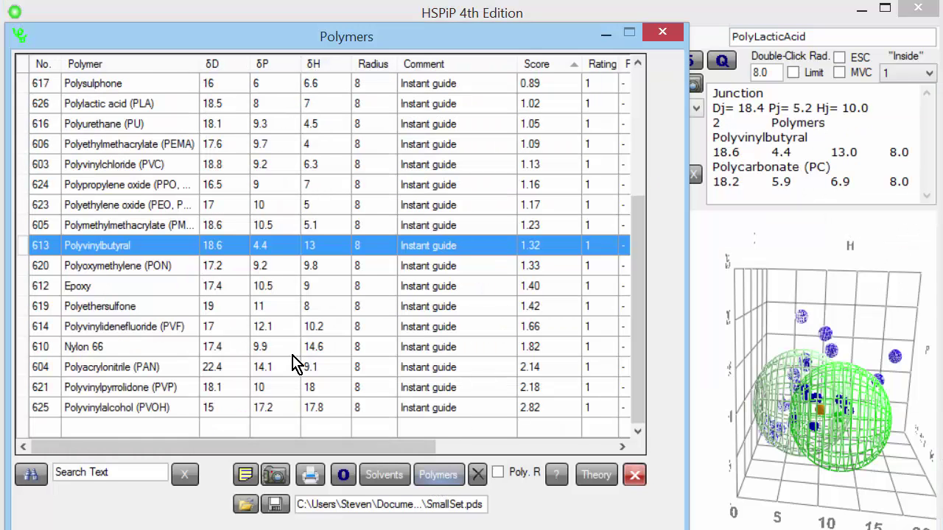
{"action": "left_click", "coordinate": [437, 494]}
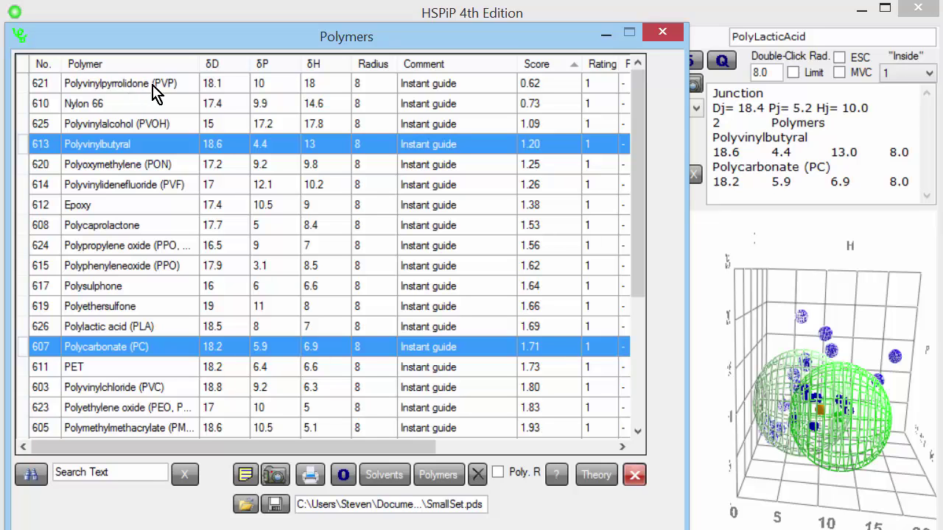
{"action": "left_click_drag", "start_coordinate": [638, 301], "coordinate": [629, 413]}
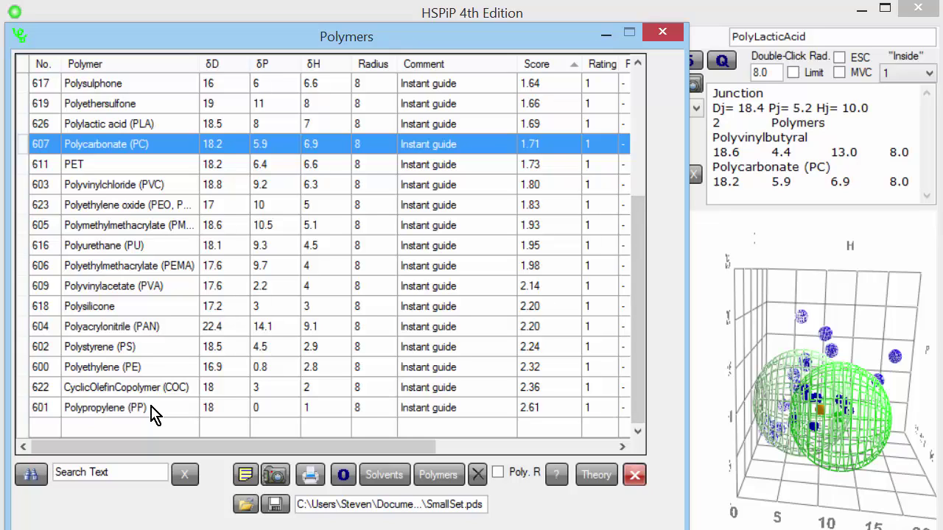